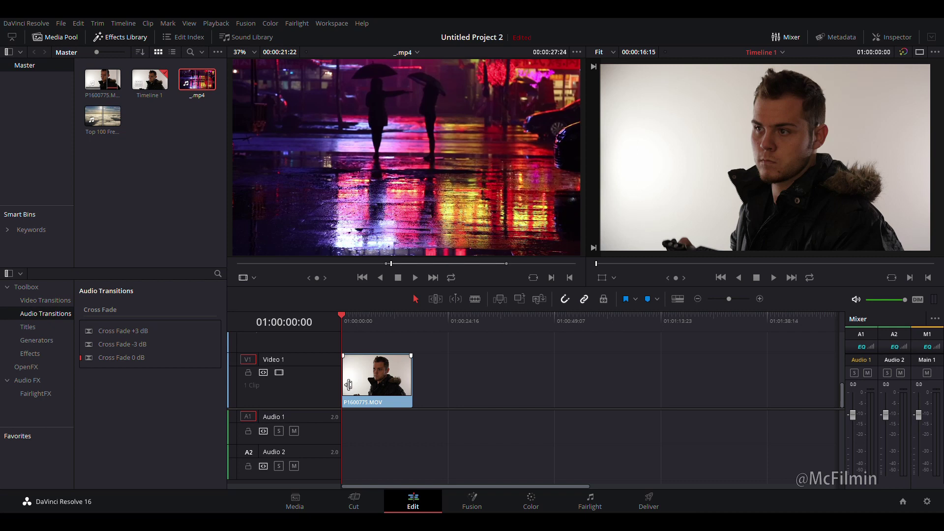
- Preview the man's camera clip and skim the rainy night street clip
double_click(349, 384)
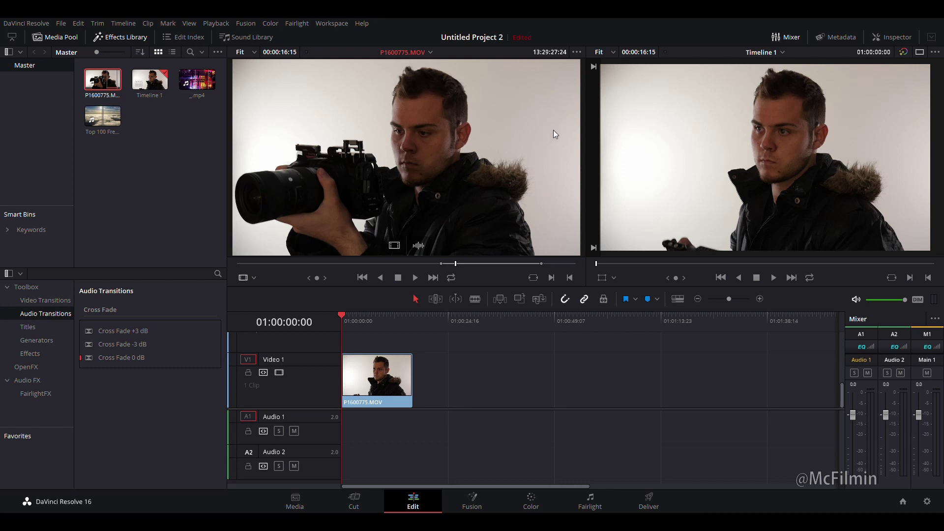
double_click(202, 85)
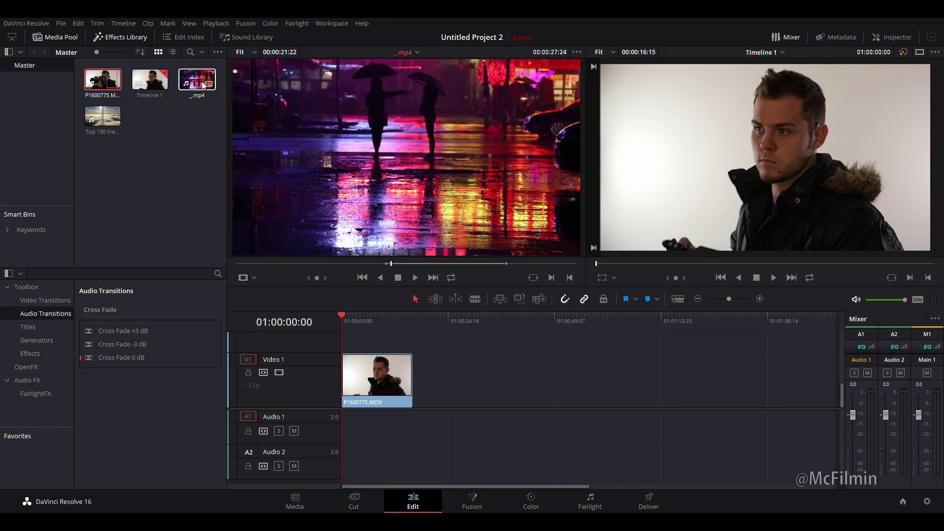
left_click_drag(432, 264, 462, 264)
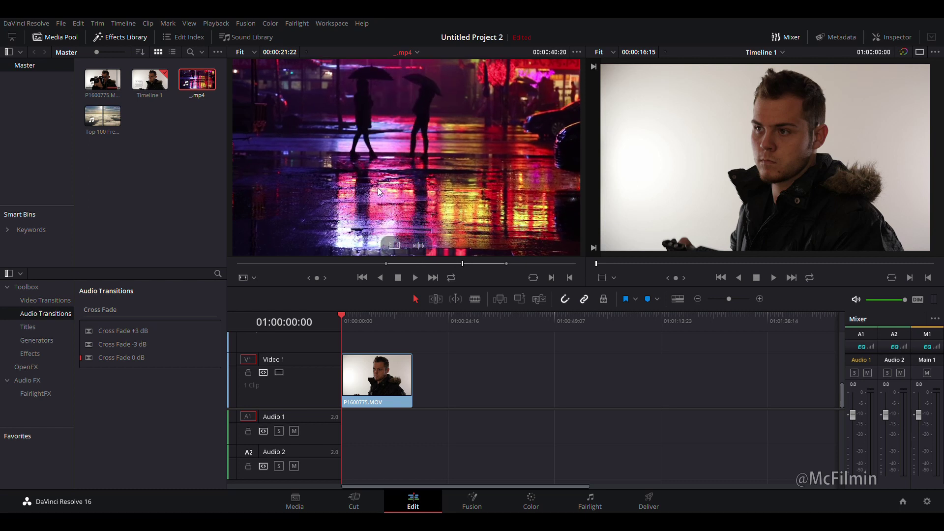
- Skim the stock-footage compilation, then move the playhead to where the man raises his camera
double_click(102, 116)
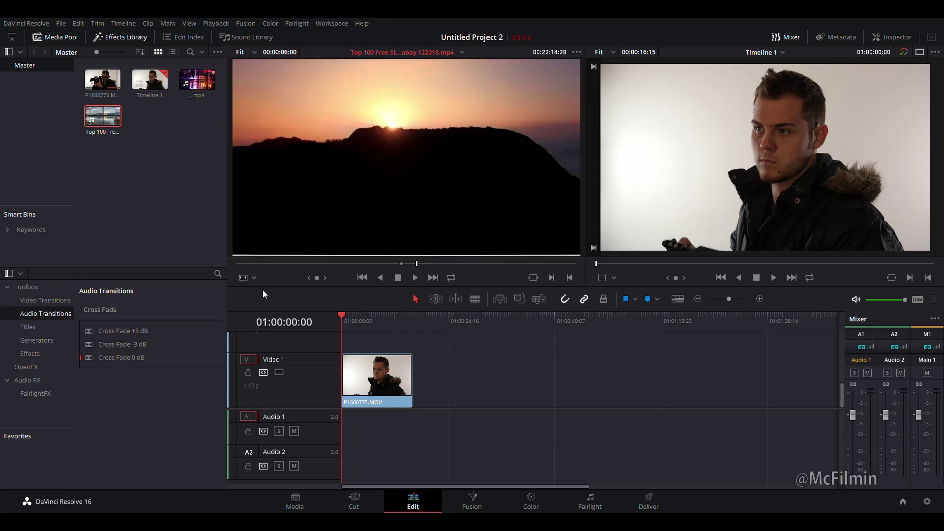
left_click_drag(417, 264, 476, 274)
left_click(163, 115)
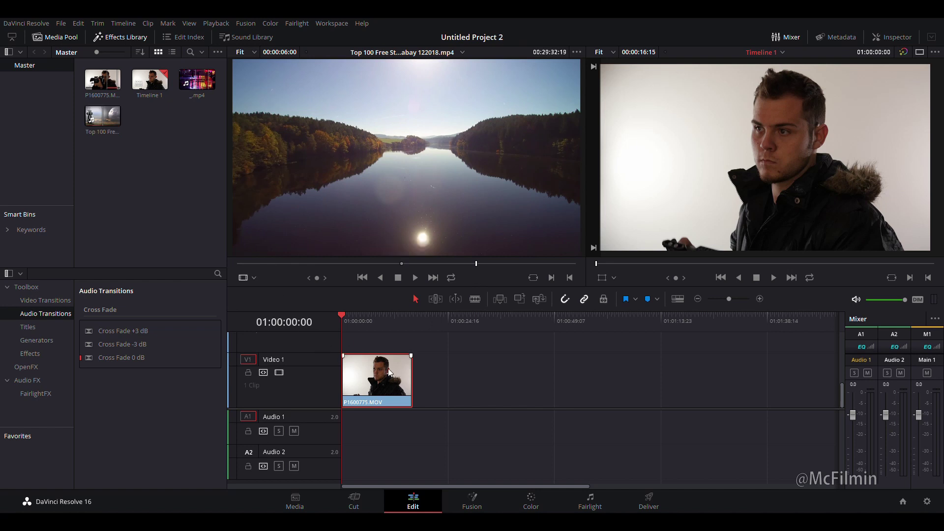
left_click_drag(349, 322, 367, 329)
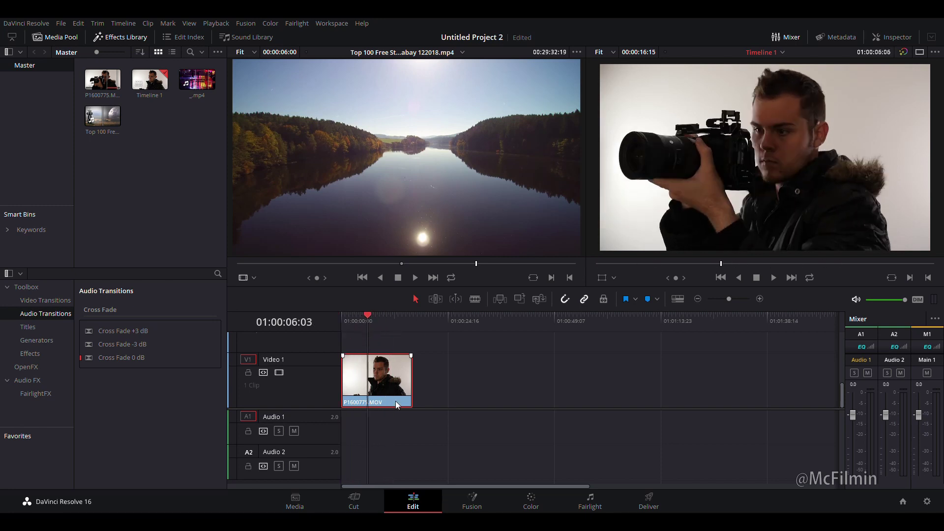
- Set the man's clip saturation to 0 and curve it to white highlights and crushed shadows
left_click(538, 499)
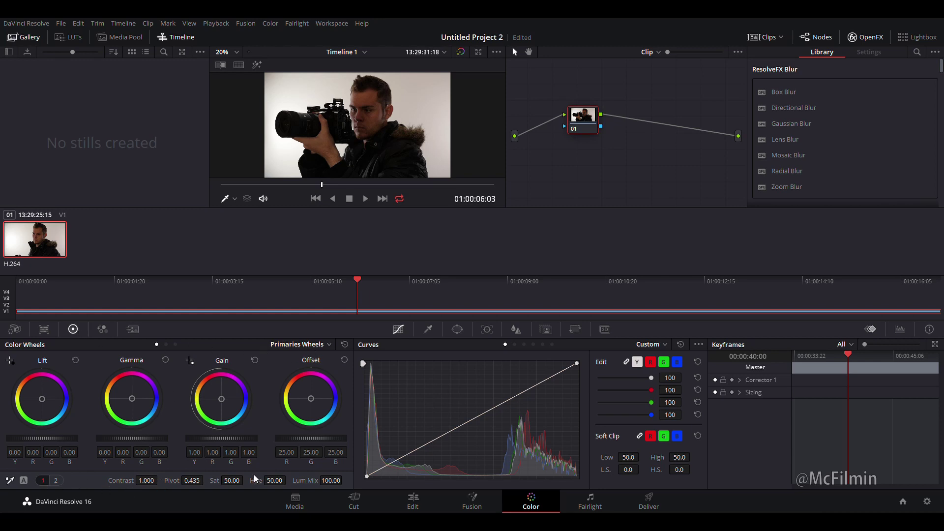
left_click_drag(213, 481, 182, 481)
left_click(528, 387)
left_click_drag(528, 390, 512, 365)
left_click_drag(446, 390, 454, 442)
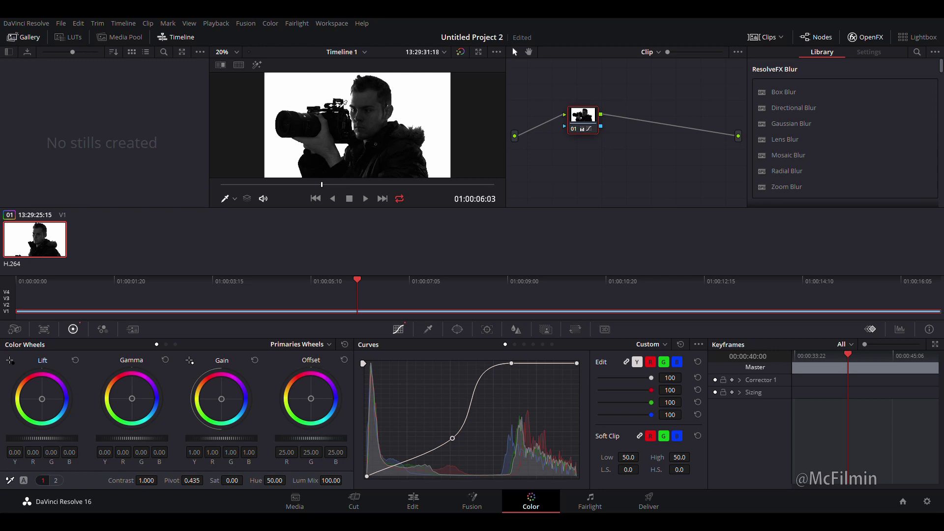
left_click(413, 507)
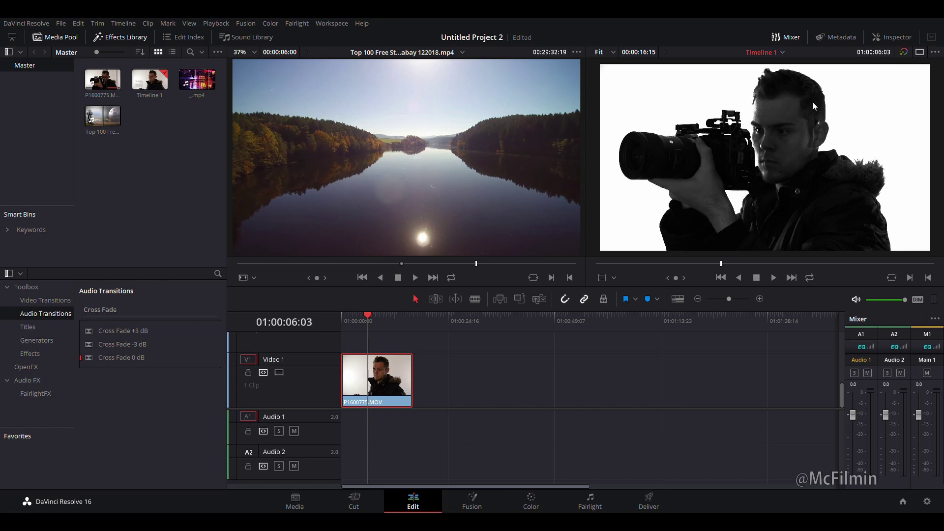
- Move P1600775.MOV up to Video 2 and place the _.mp4 neon street video on Video 1
scroll(401, 381, "up", 1)
left_click_drag(391, 391, 389, 367)
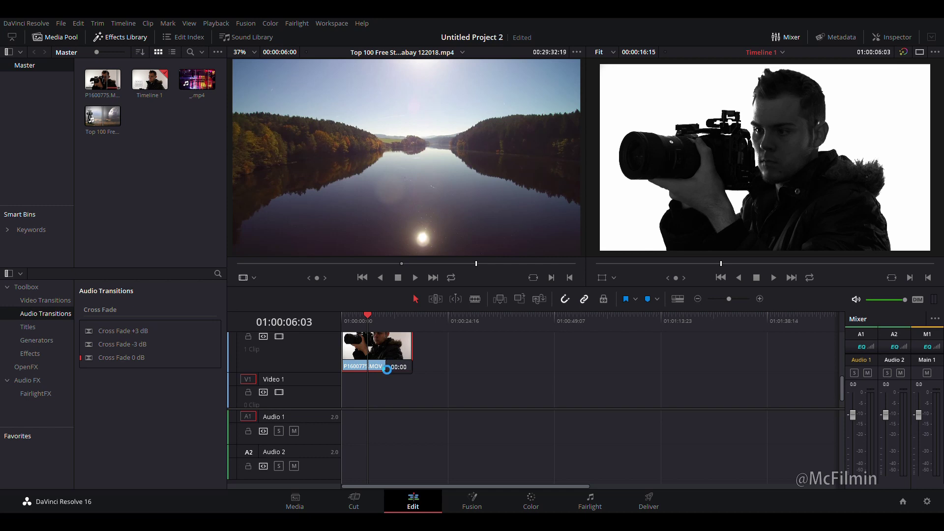
double_click(196, 79)
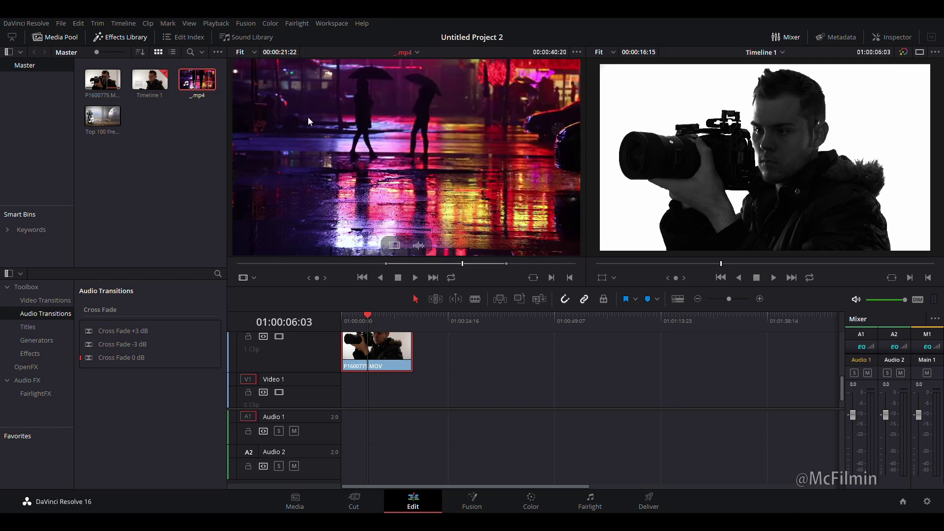
left_click_drag(393, 250, 349, 426)
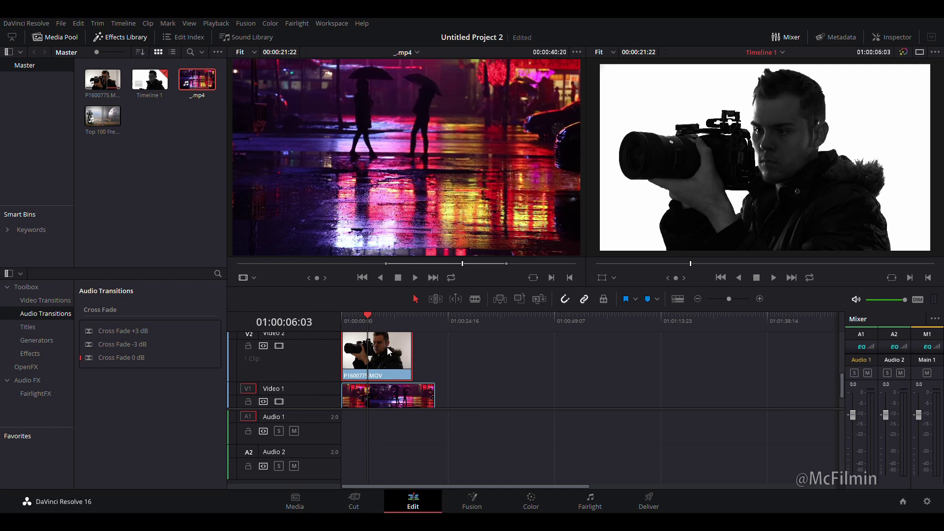
- Set the man's V2 clip Composite Mode to Lighten in the Inspector
left_click(897, 37)
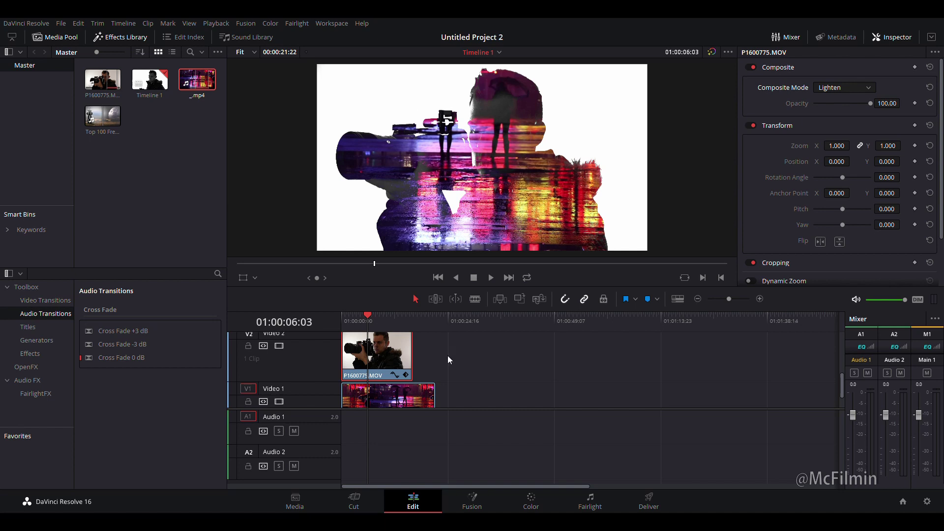
scroll(448, 360, "down", 1)
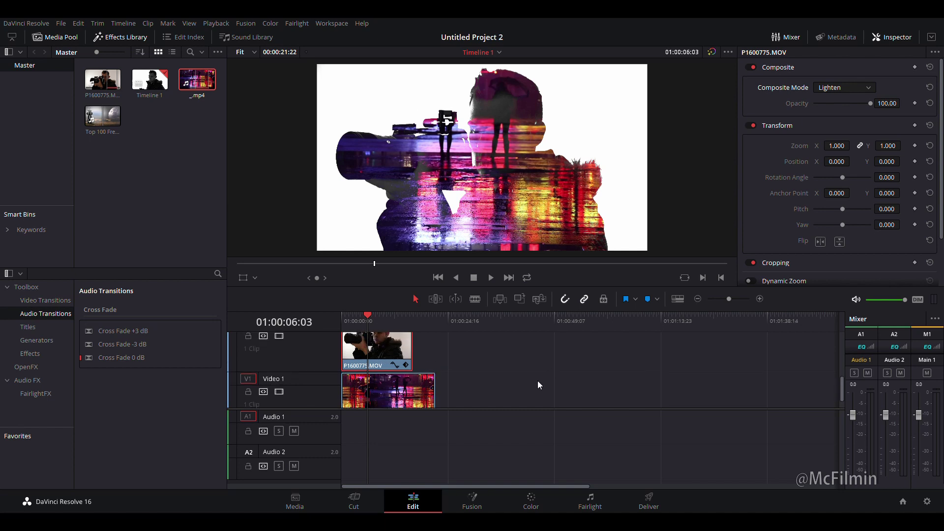
left_click(531, 500)
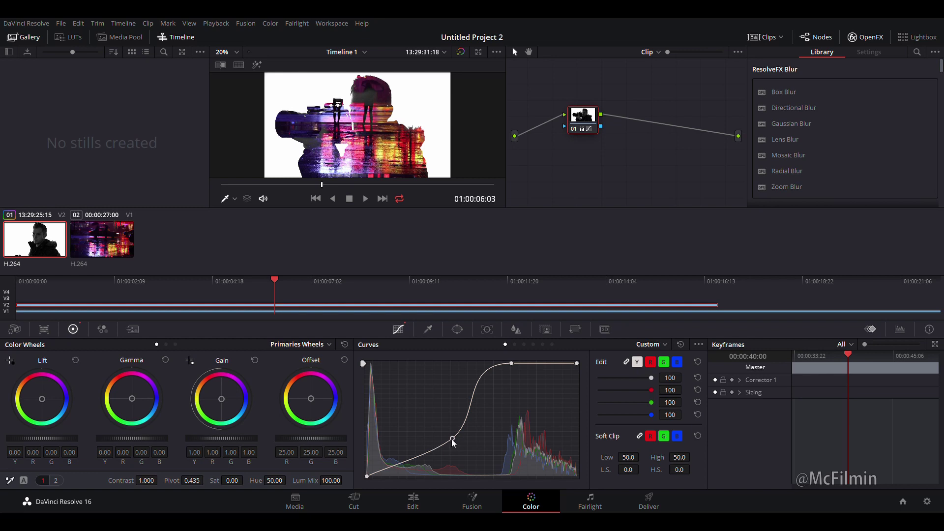
- Pull the lower curve point up-left so the man's face shows, then review the blend
left_click_drag(441, 439, 423, 433)
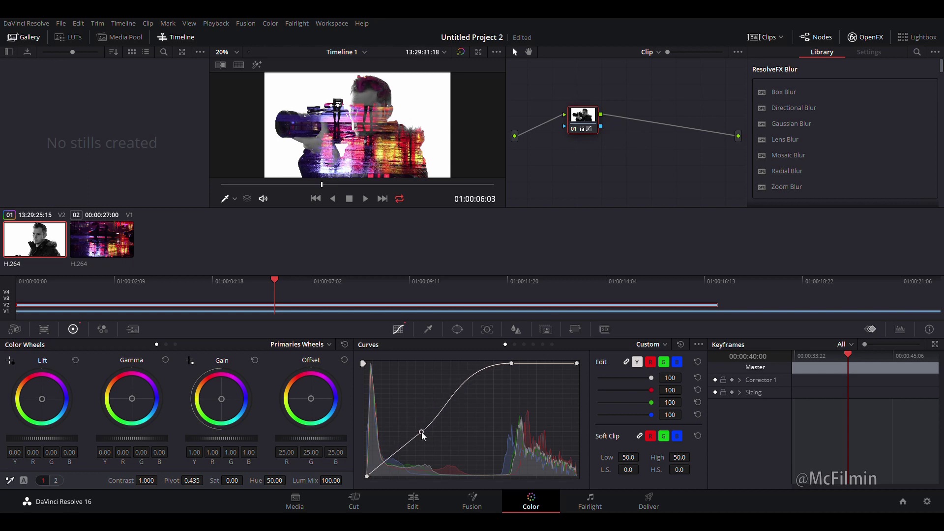
left_click(413, 501)
left_click_drag(385, 322, 364, 324)
- Play the double-exposure result and shorten the neon street clip on Video 1
key("space")
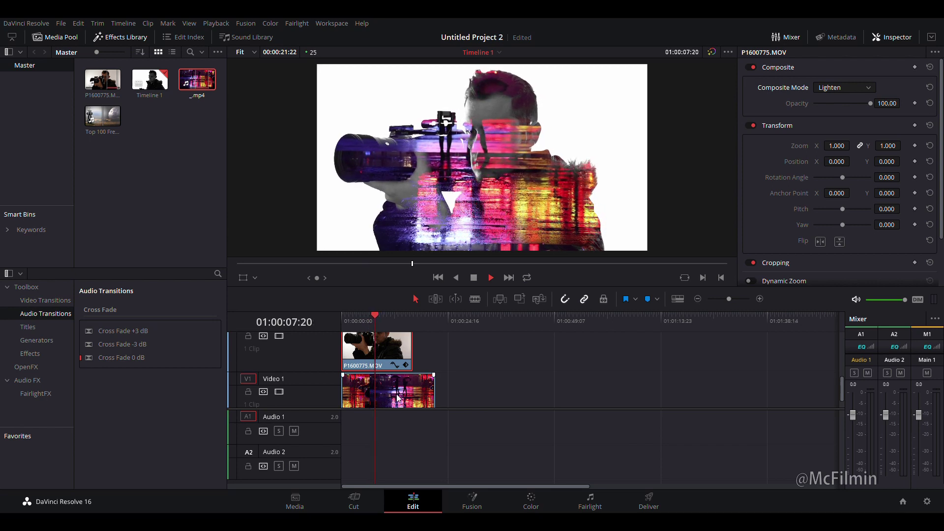
key("space")
left_click_drag(434, 398, 375, 396)
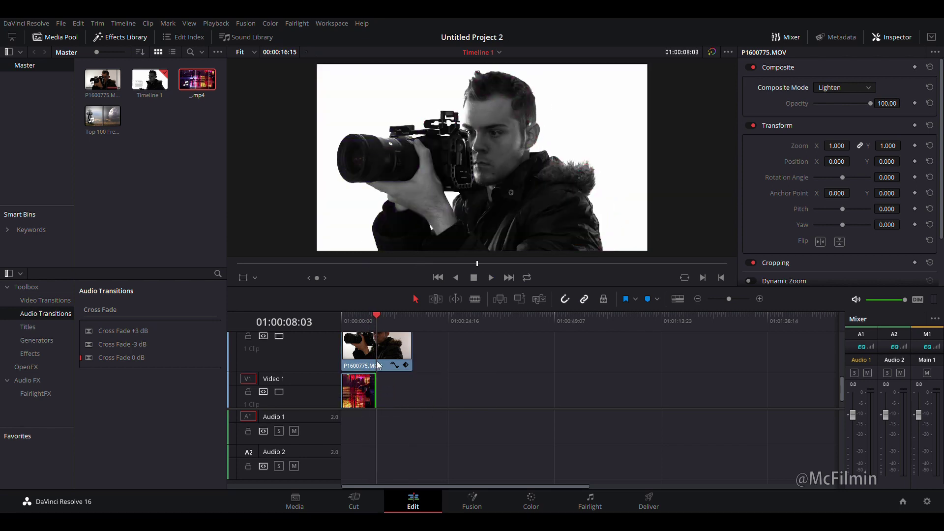
- Mark an out point on the ocean waves shot, place it after the street clip, and replay
double_click(100, 116)
left_click_drag(463, 269, 330, 269)
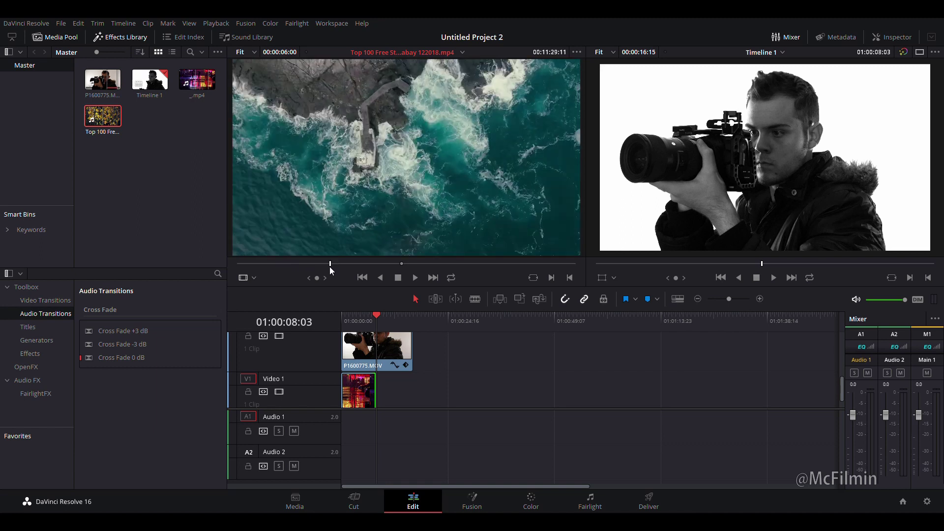
key("space")
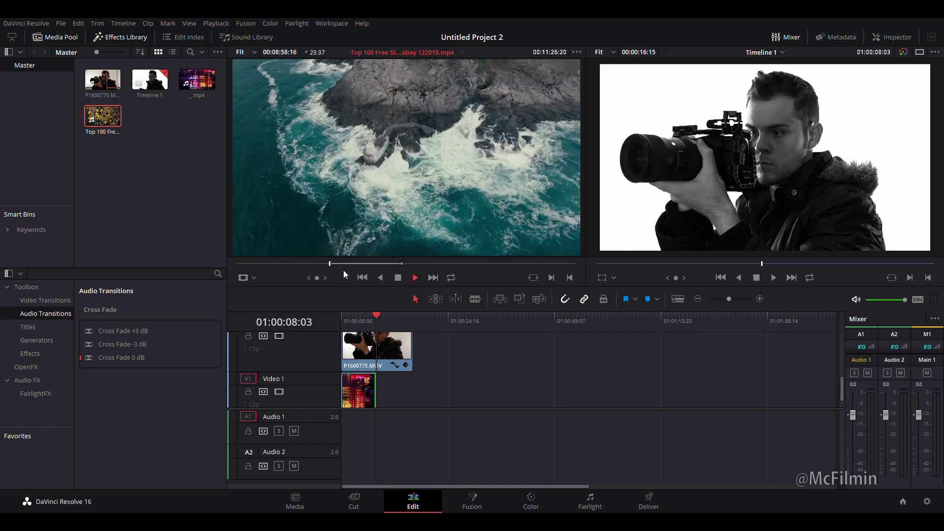
key("o")
left_click_drag(374, 207, 377, 393)
key("slash")
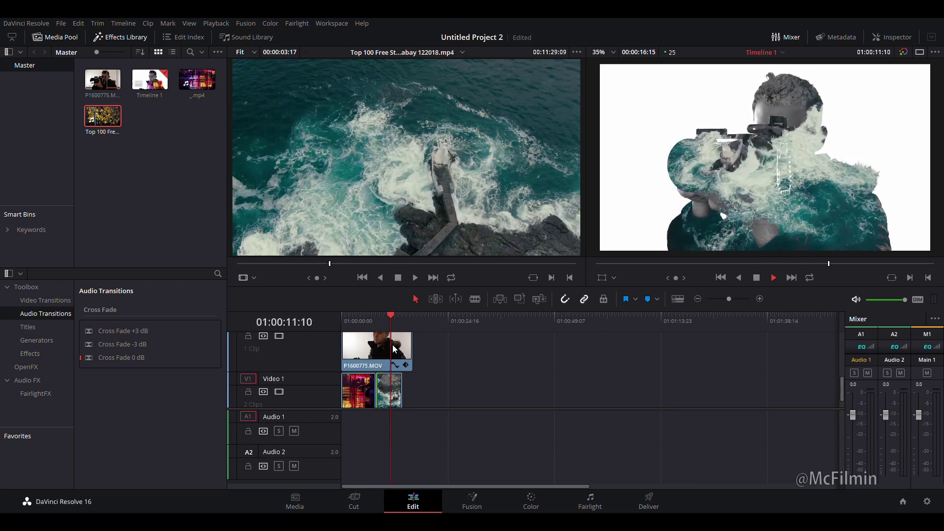
key("space")
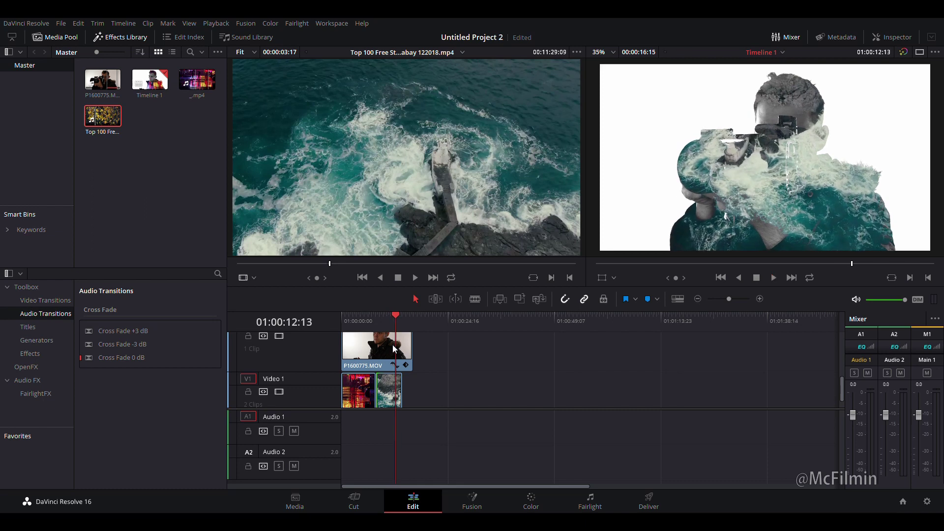